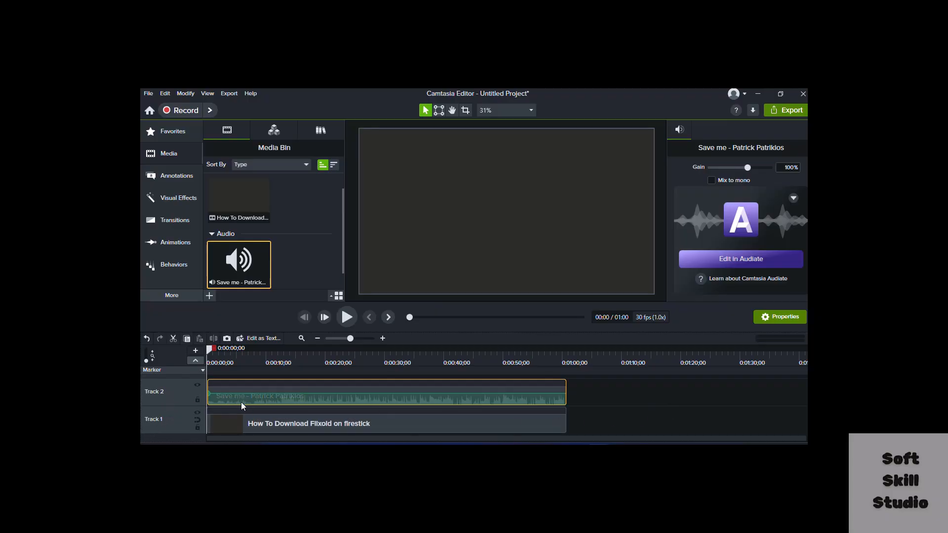
pyautogui.click(226, 426)
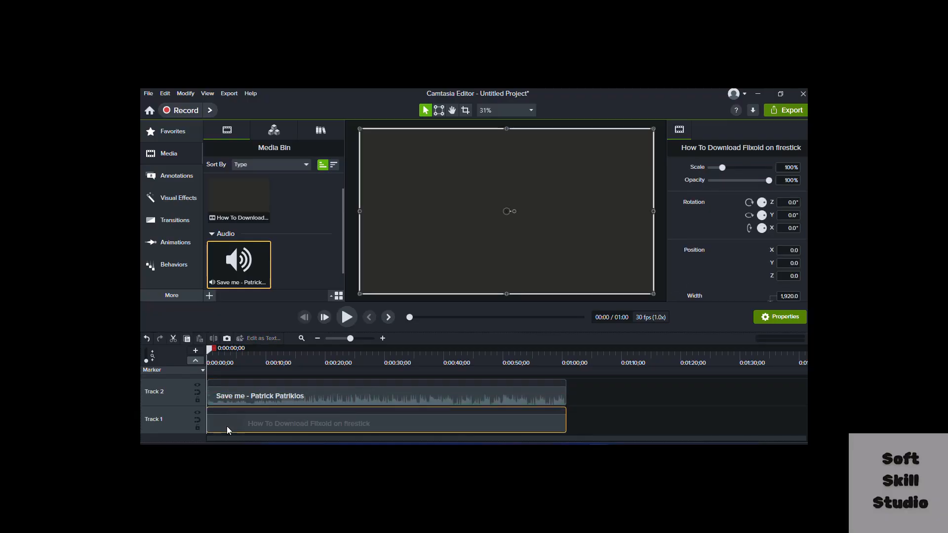
pyautogui.click(236, 400)
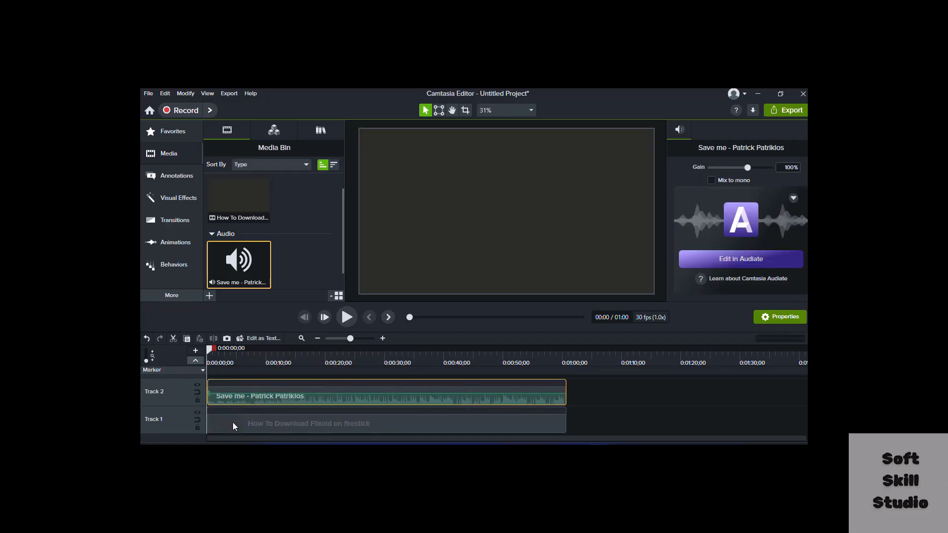
pyautogui.click(298, 273)
pyautogui.rightClick(299, 272)
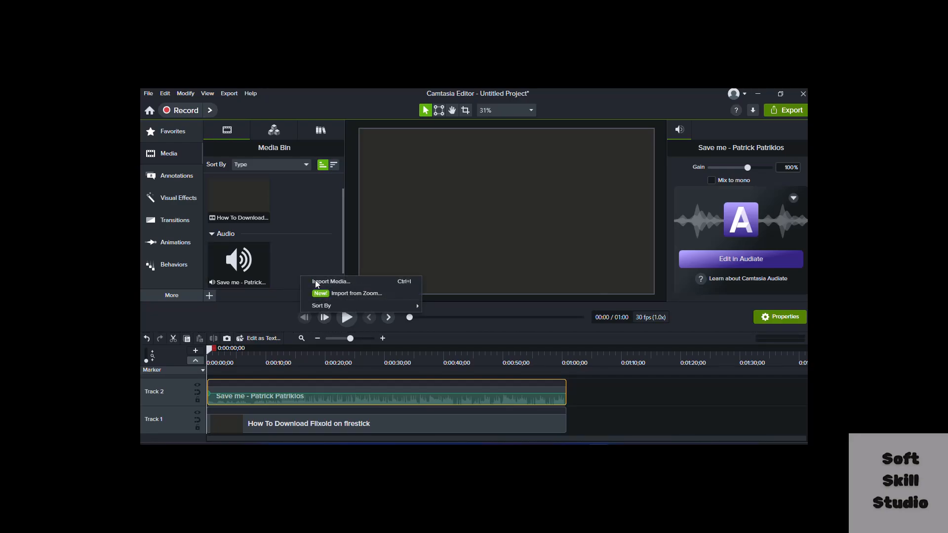
pyautogui.click(315, 280)
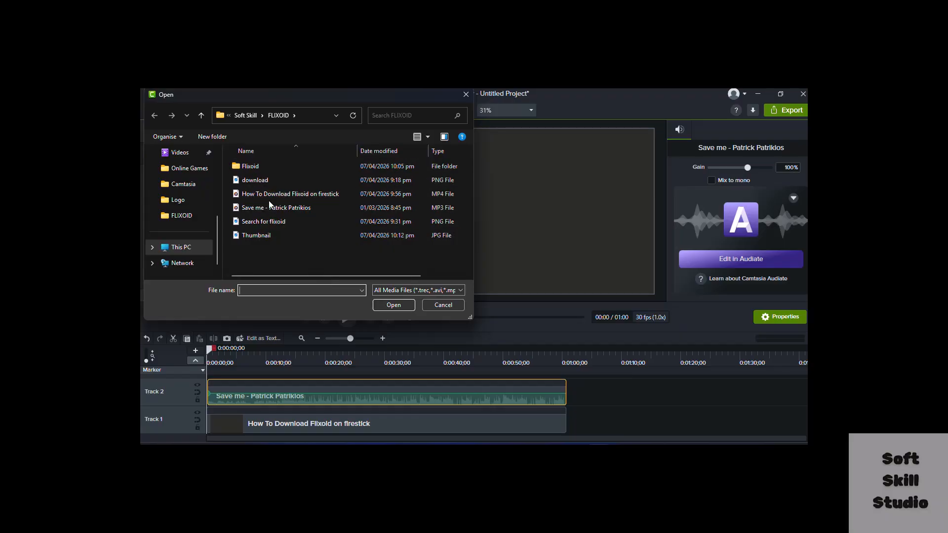
pyautogui.click(456, 309)
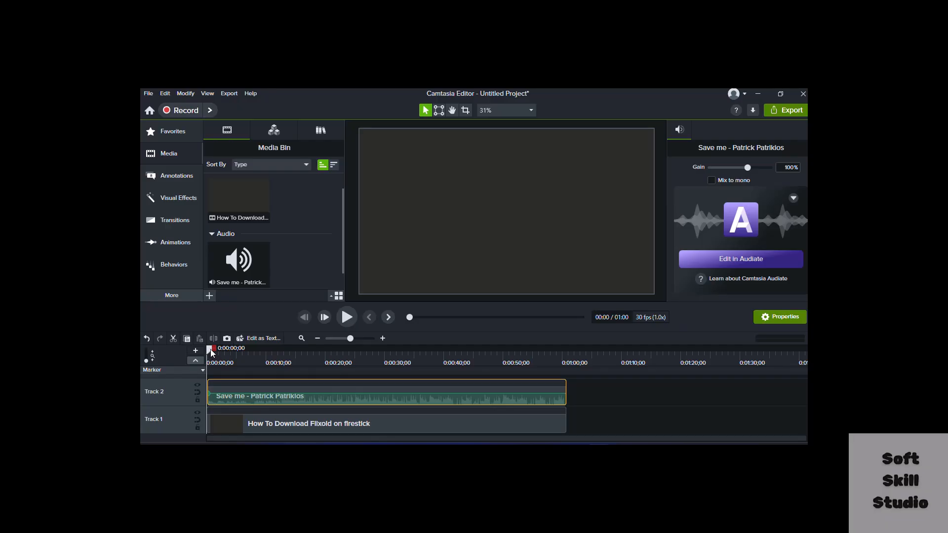
pyautogui.moveTo(209, 348); pyautogui.dragTo(199, 374)
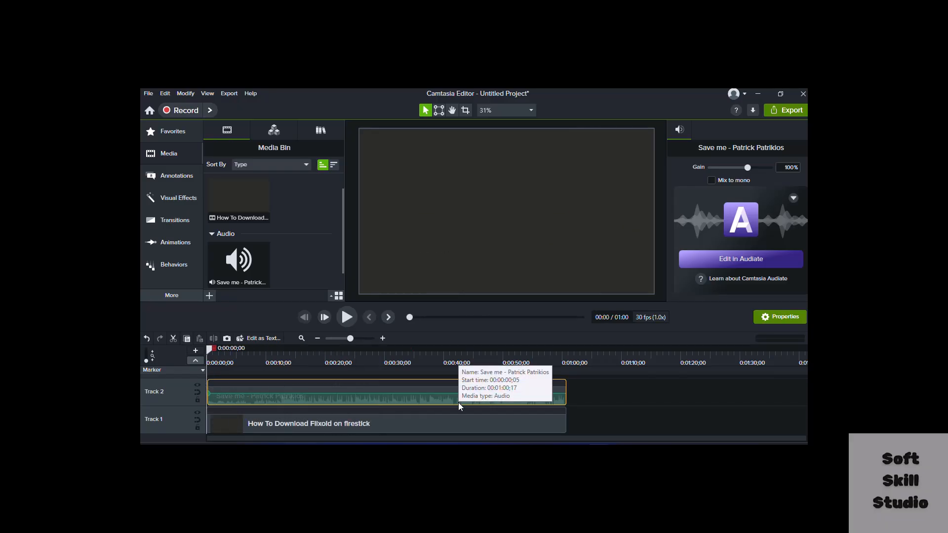
# Import the Droid cam display on mobile audio file from the Droid cam folder into the media bin
pyautogui.rightClick(296, 275)
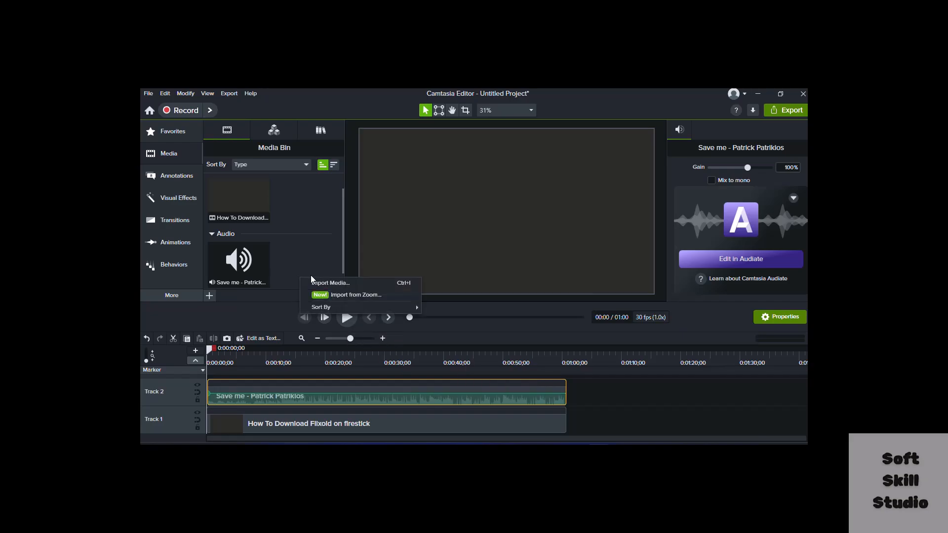
pyautogui.click(318, 283)
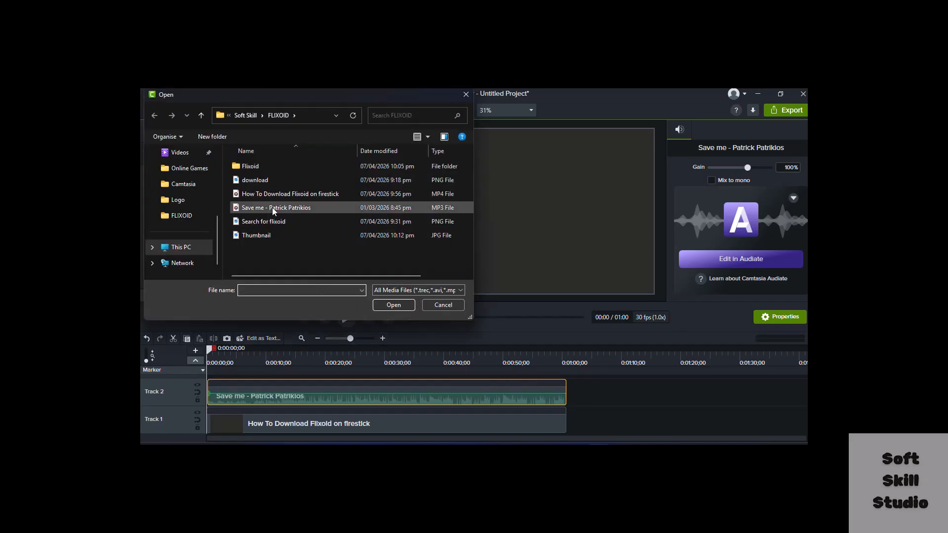
pyautogui.click(199, 116)
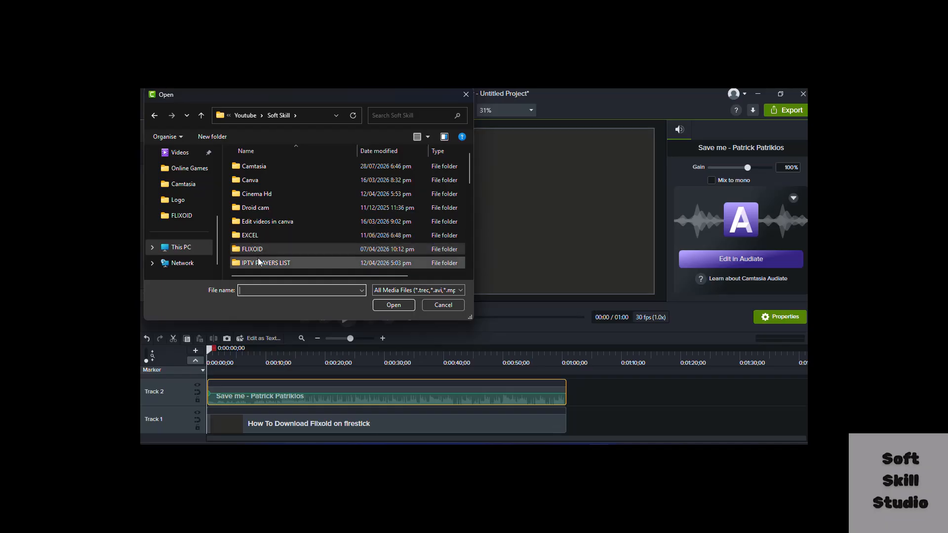
pyautogui.doubleClick(254, 208)
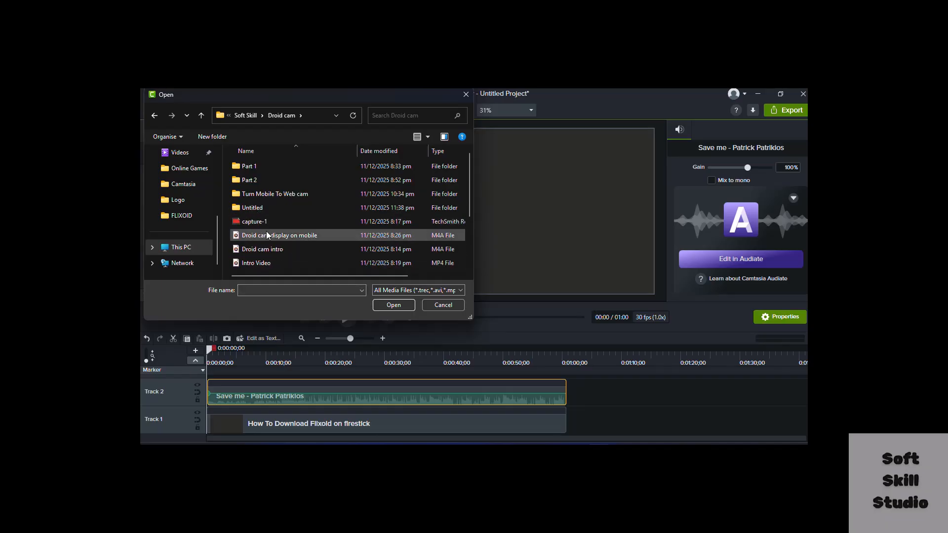
pyautogui.click(304, 232)
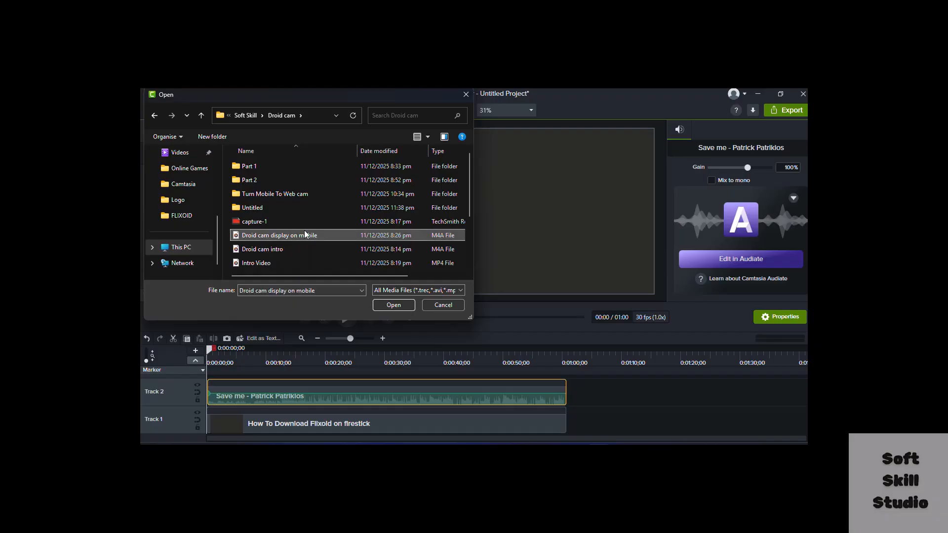
pyautogui.click(407, 308)
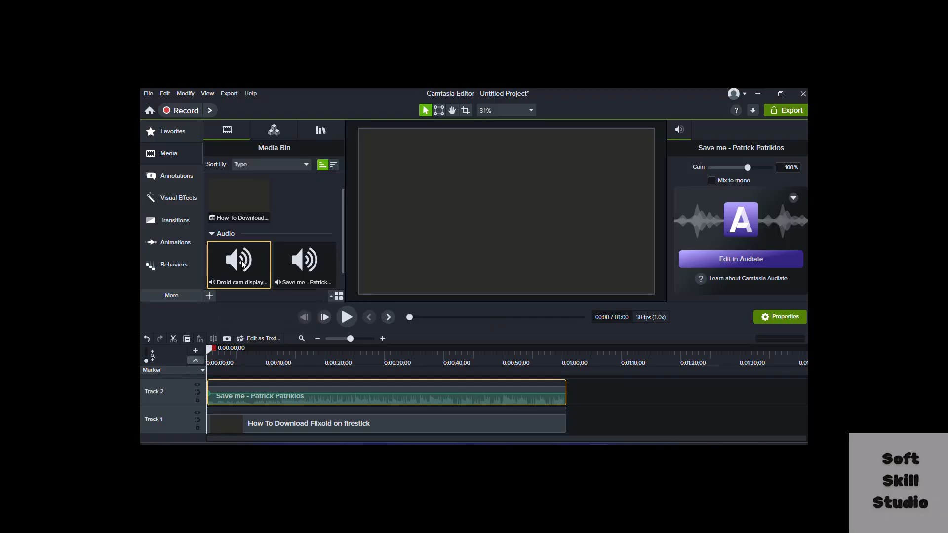
# Delete the Droid cam display on mobile audio from the media bin
pyautogui.rightClick(242, 262)
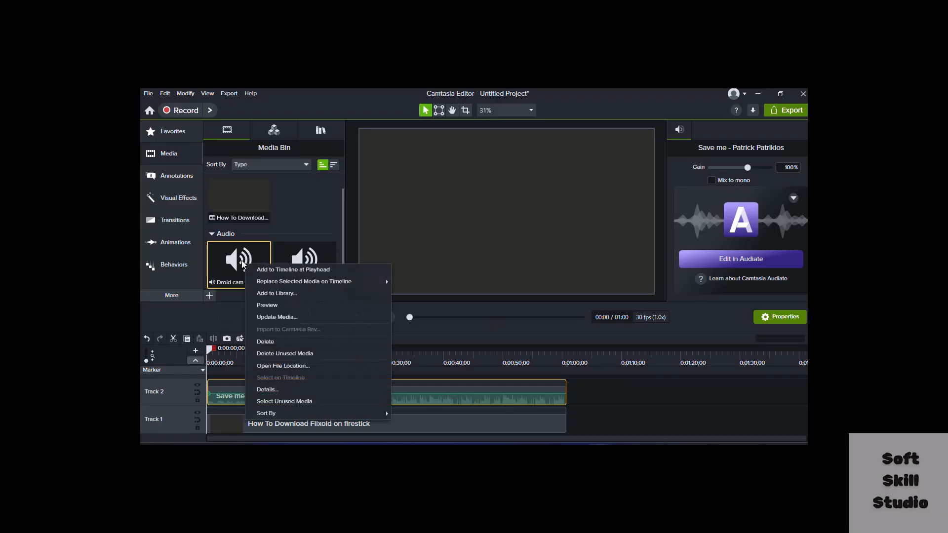
pyautogui.click(295, 341)
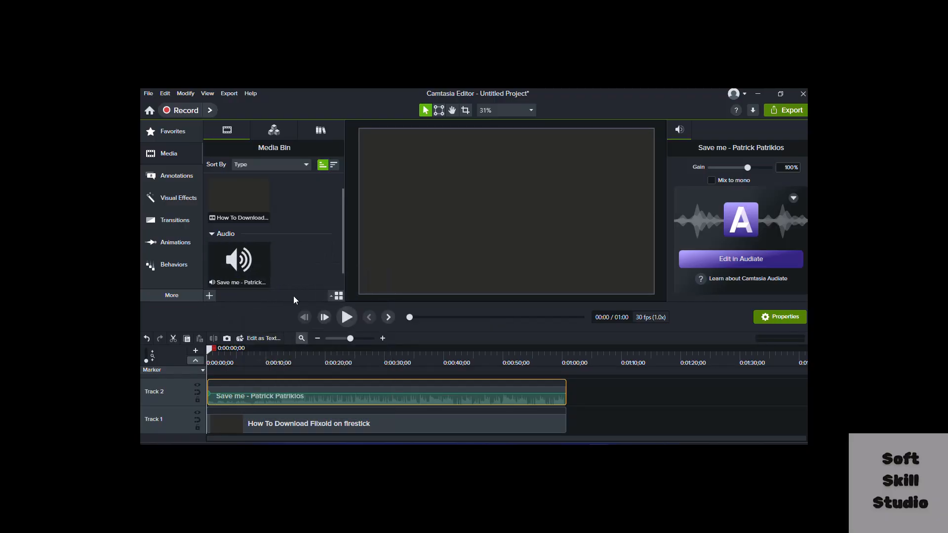
# Import the Install Word Press On local Host video from the Word Press folder into the media bin
pyautogui.rightClick(294, 215)
pyautogui.click(326, 222)
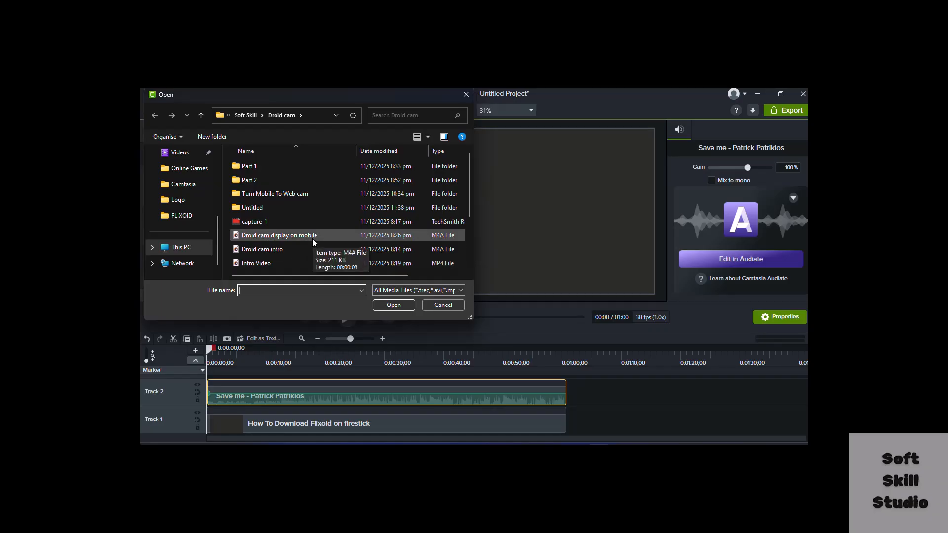
pyautogui.doubleClick(259, 168)
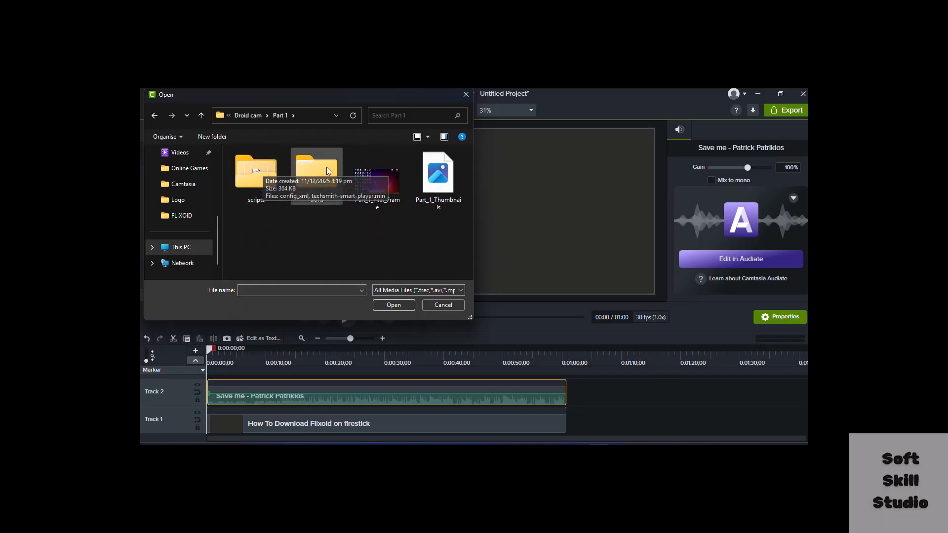
pyautogui.click(201, 115)
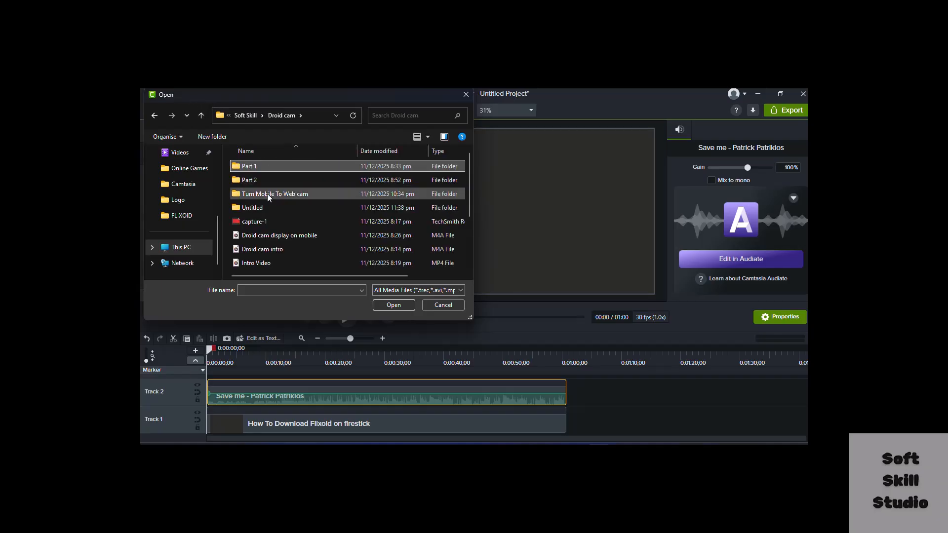
pyautogui.click(200, 120)
pyautogui.scroll(-10, 271, 212)
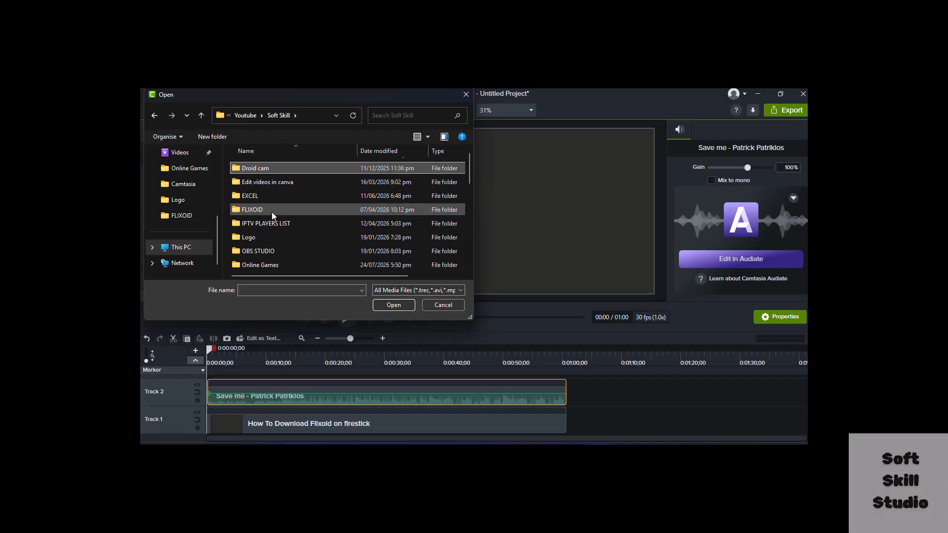
pyautogui.scroll(1, 271, 212)
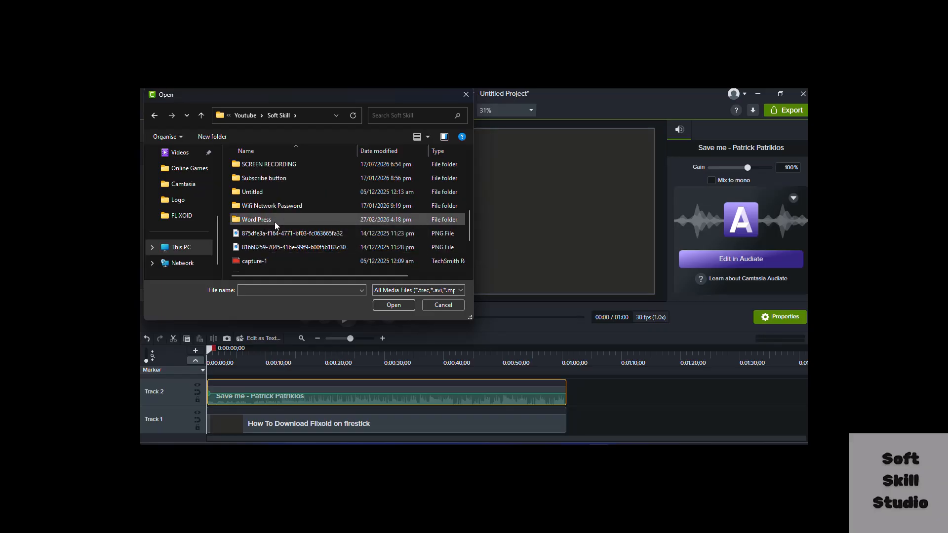
pyautogui.doubleClick(275, 221)
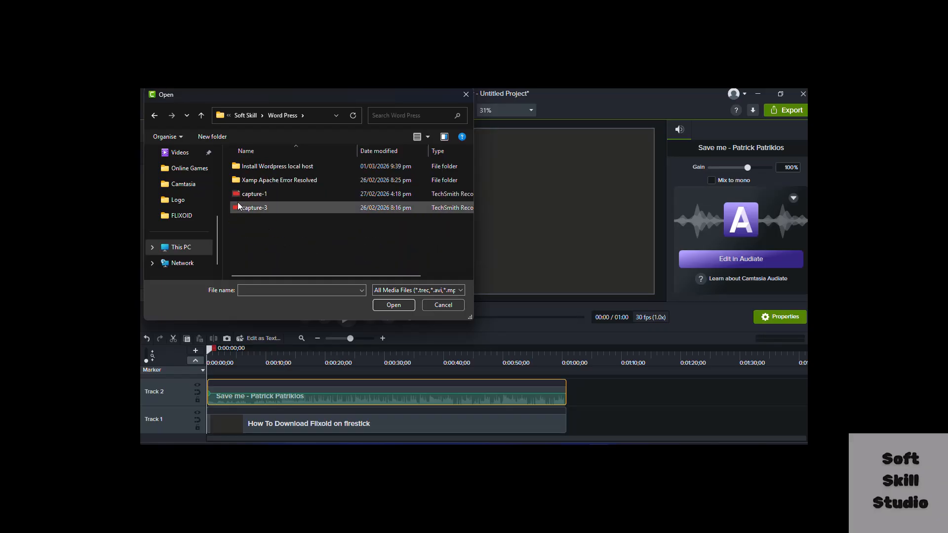
pyautogui.doubleClick(286, 166)
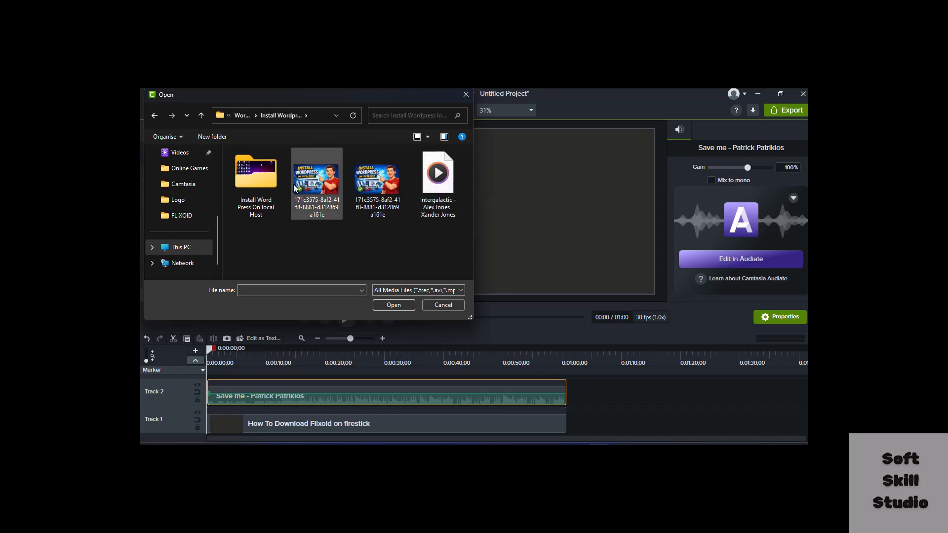
pyautogui.doubleClick(256, 180)
pyautogui.click(255, 182)
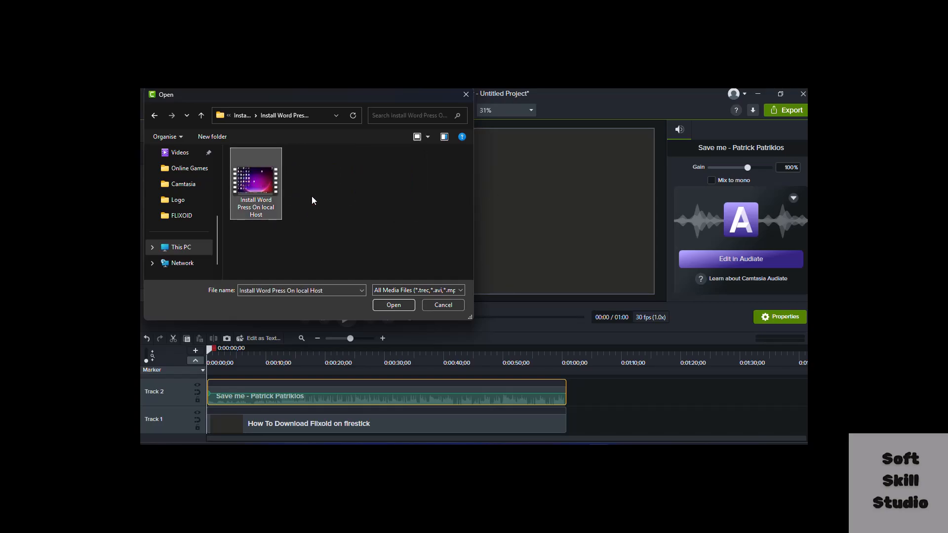
pyautogui.click(397, 305)
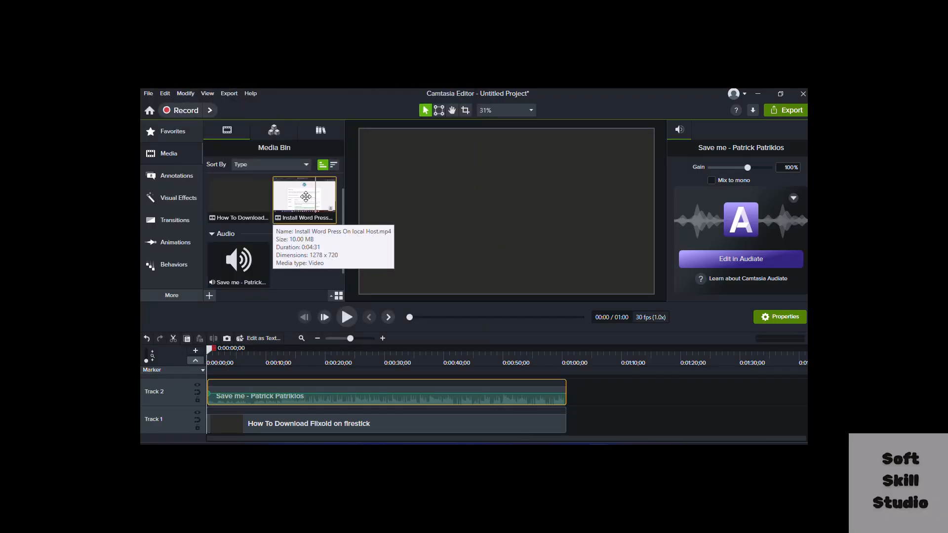
# Add the Install Word Press On local Host video to Track 1 right after the existing video clip
pyautogui.moveTo(316, 193); pyautogui.dragTo(564, 421)
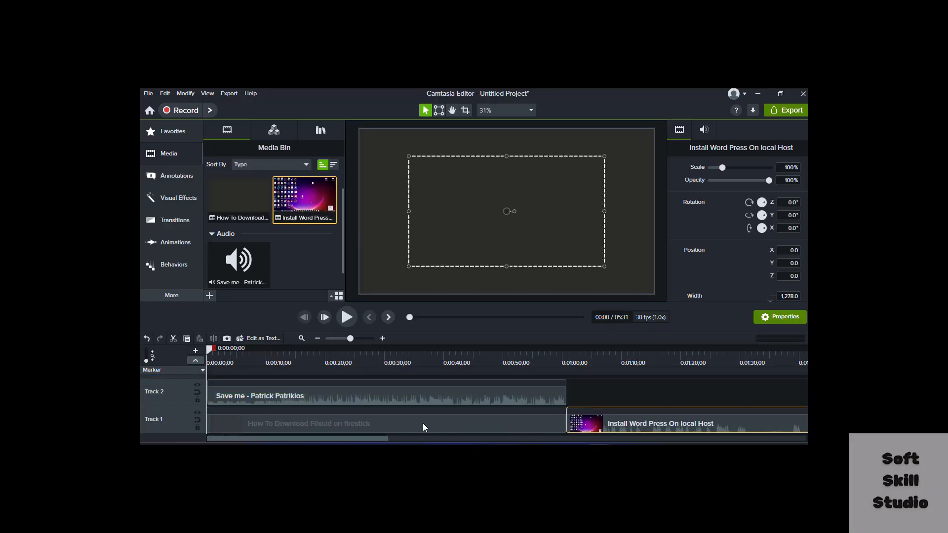
pyautogui.moveTo(364, 439); pyautogui.dragTo(782, 438)
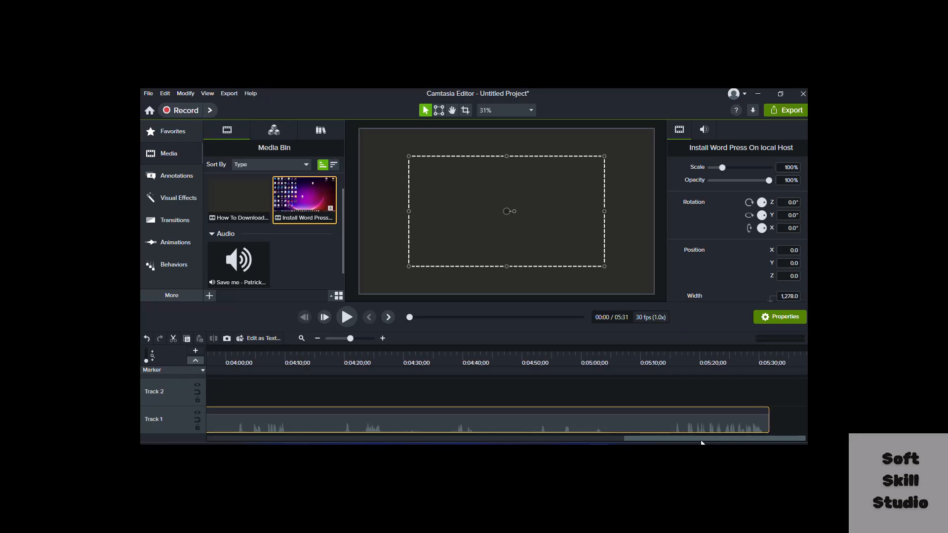
pyautogui.moveTo(706, 438); pyautogui.dragTo(288, 438)
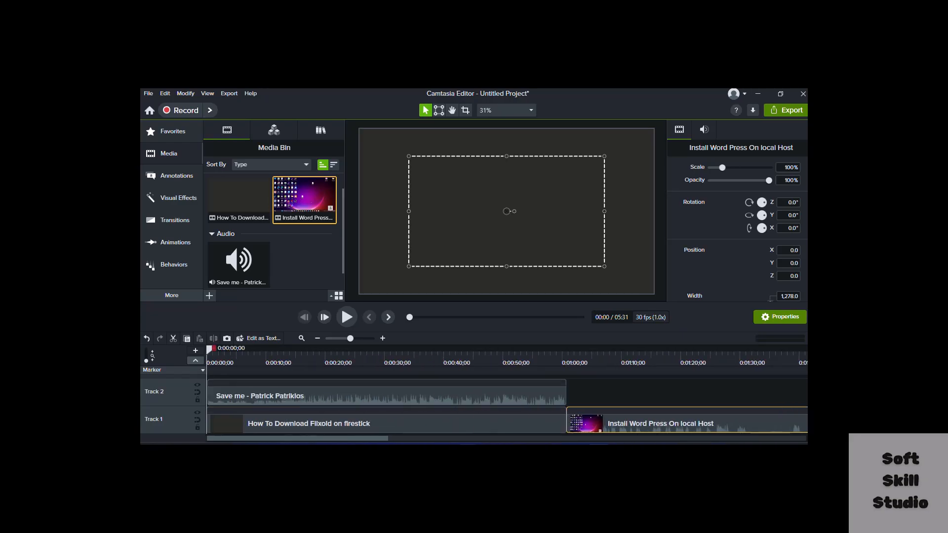
# Delete the Install Word Press On local Host clip from the timeline
pyautogui.rightClick(598, 421)
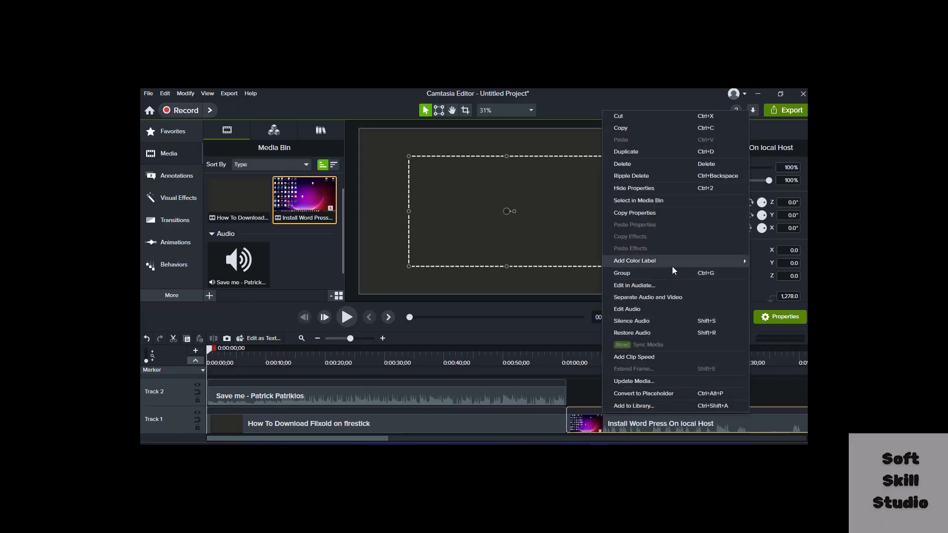
pyautogui.click(626, 161)
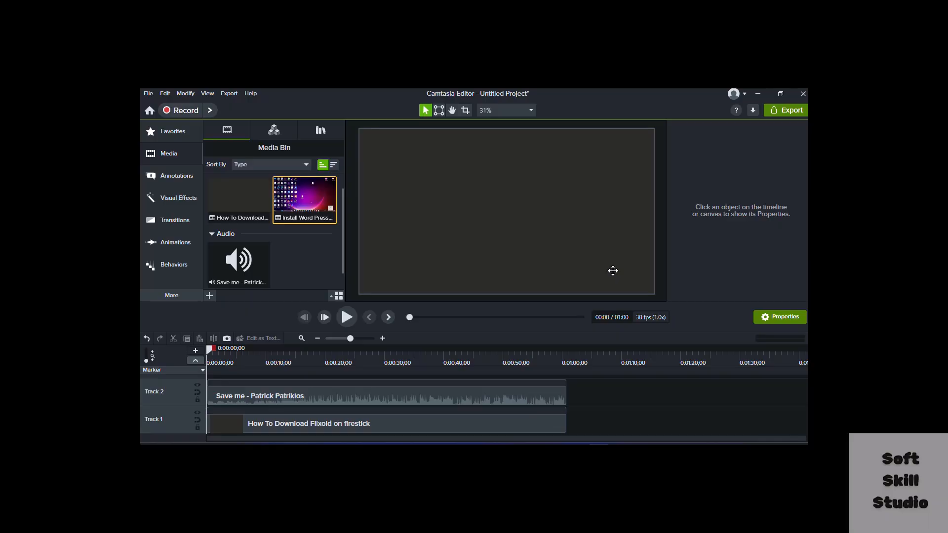